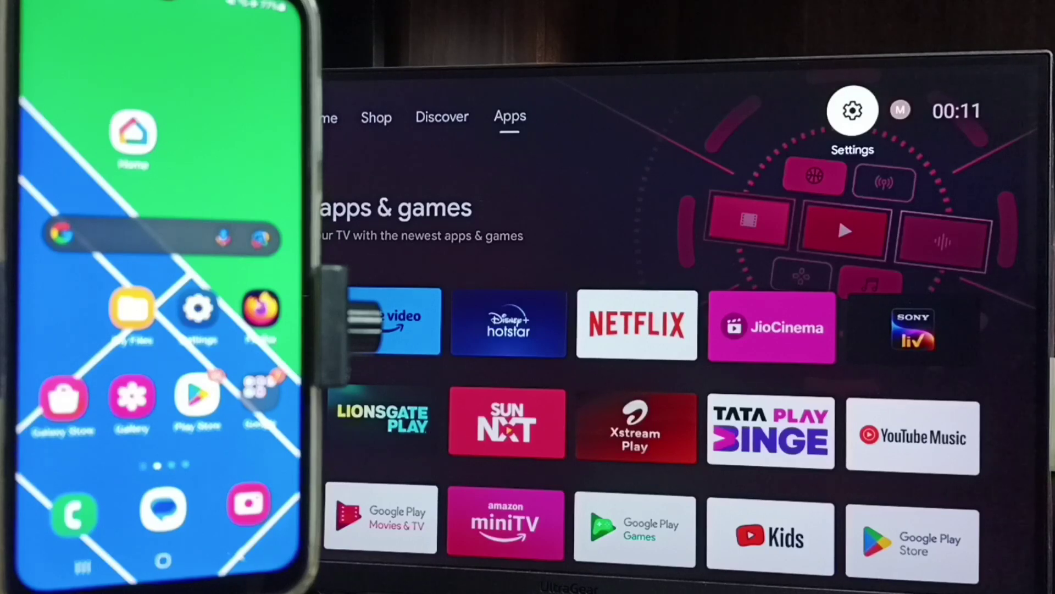
- Move remote focus from the Apps tab to the Settings gear at top right
key("Left")
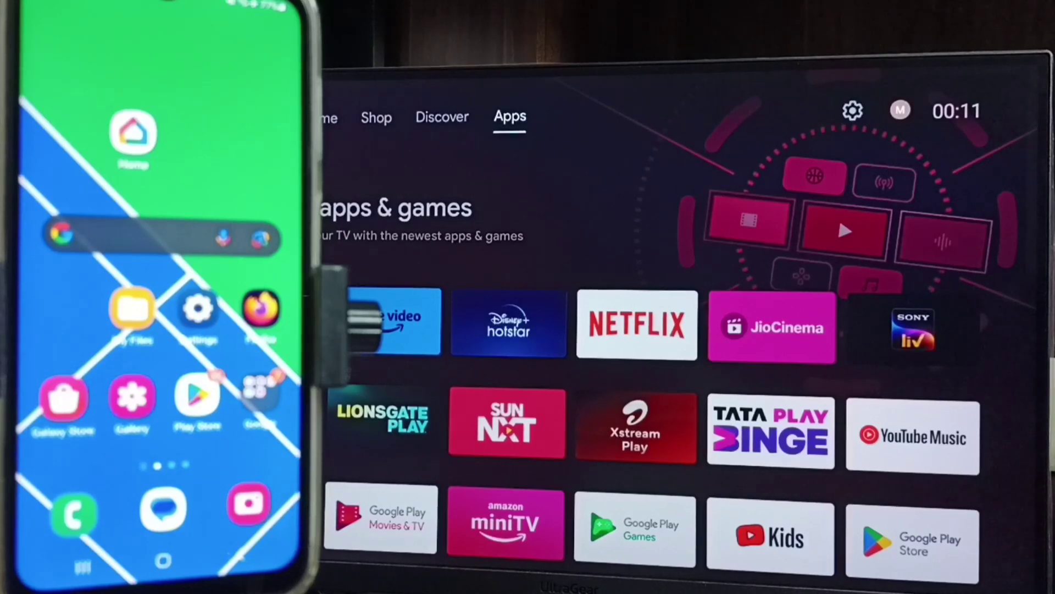
key("Right")
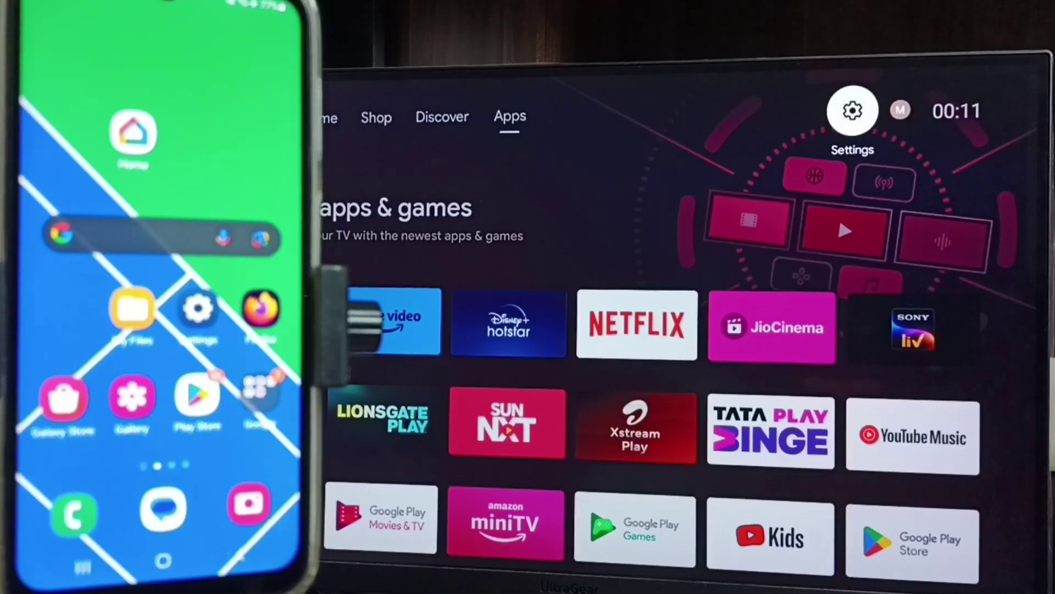
- Go to Settings > Device Preferences > About and highlight the device name 'Android TV'
key("Return")
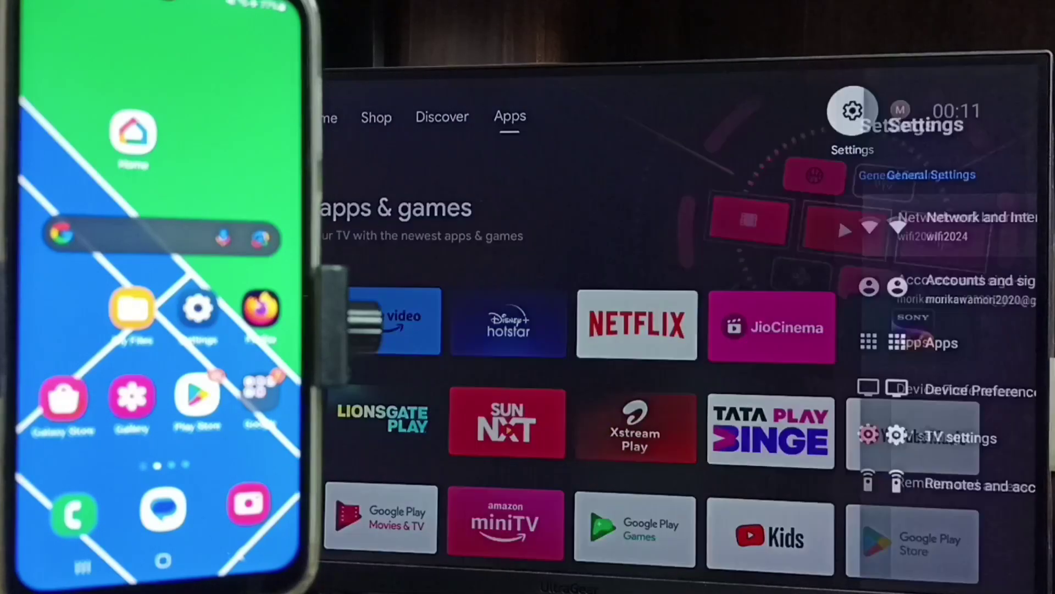
key("Down")
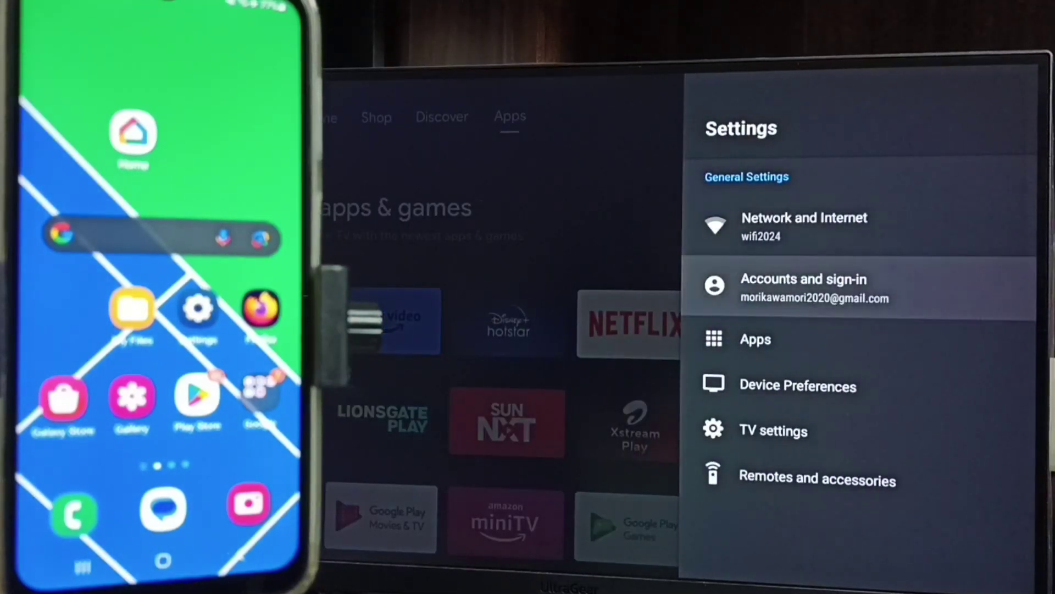
key("Down")
key("Down")
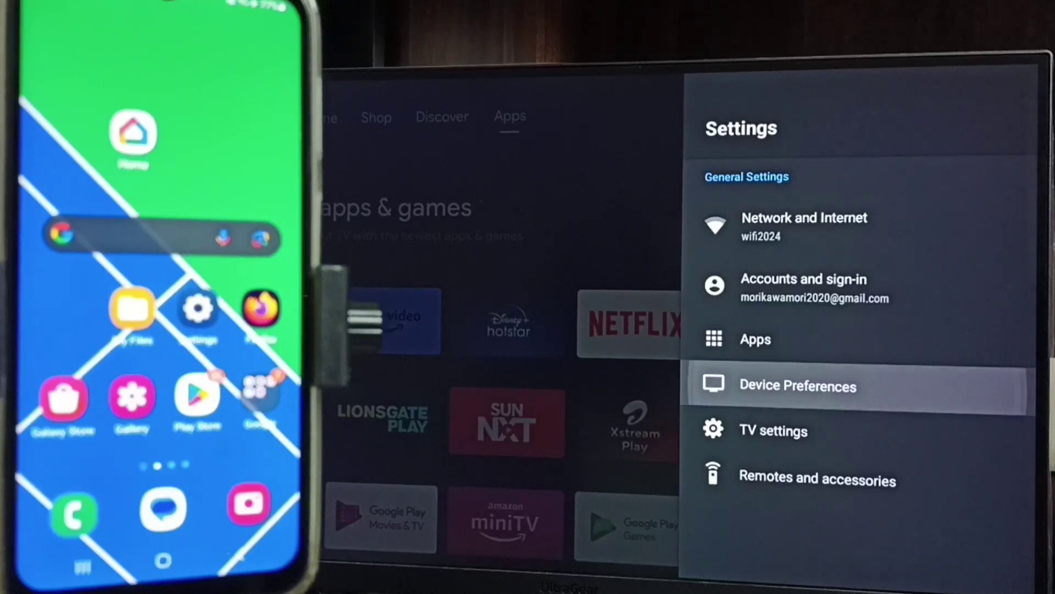
key("Return")
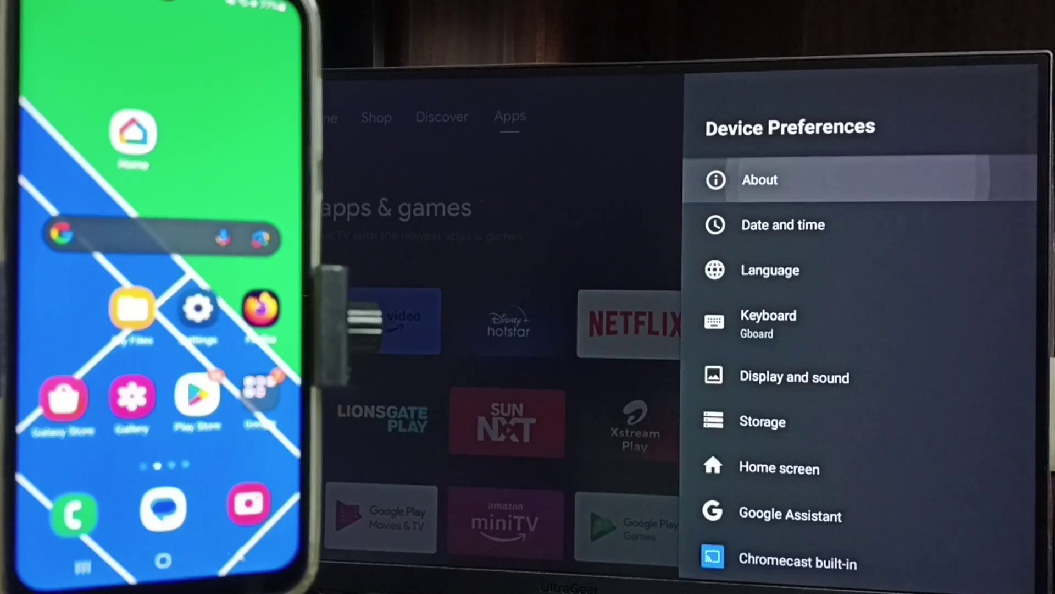
key("Return")
key("Down")
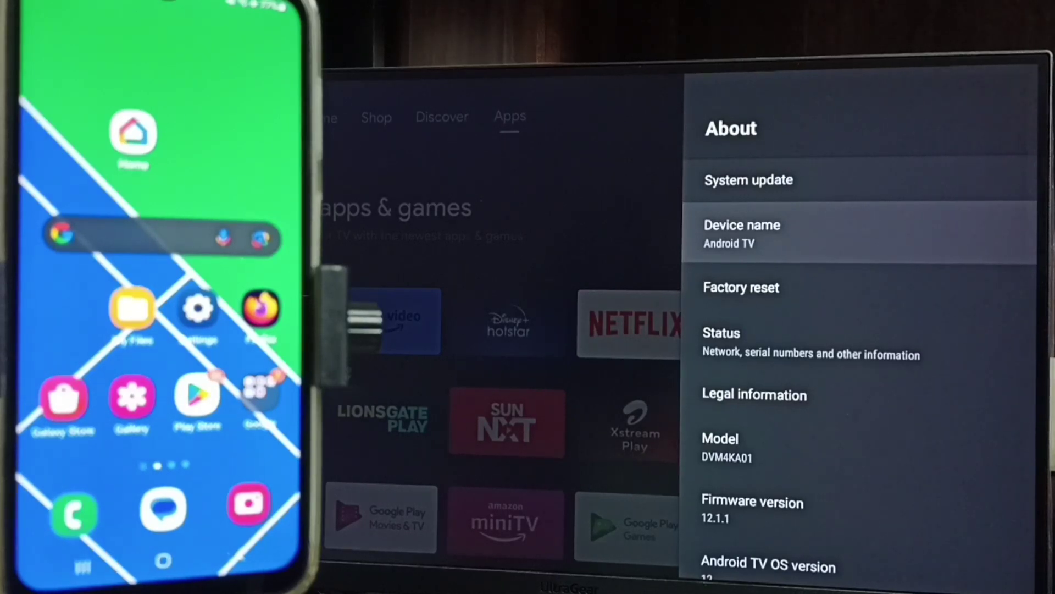
- Back out of the TV settings menus, reopen Settings and move to Device Preferences
key("Escape")
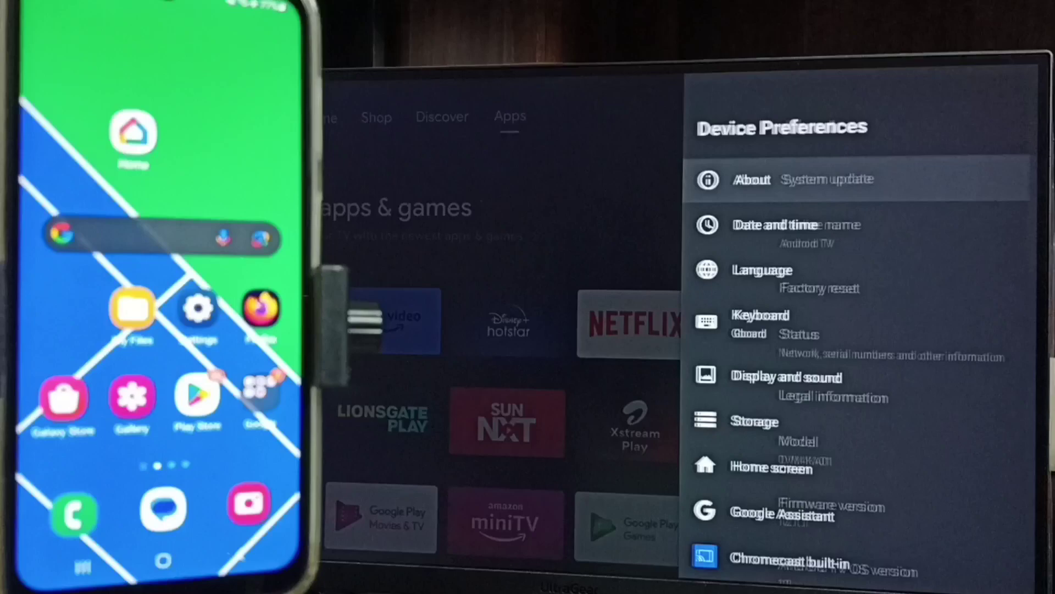
key("Escape")
key("Escape")
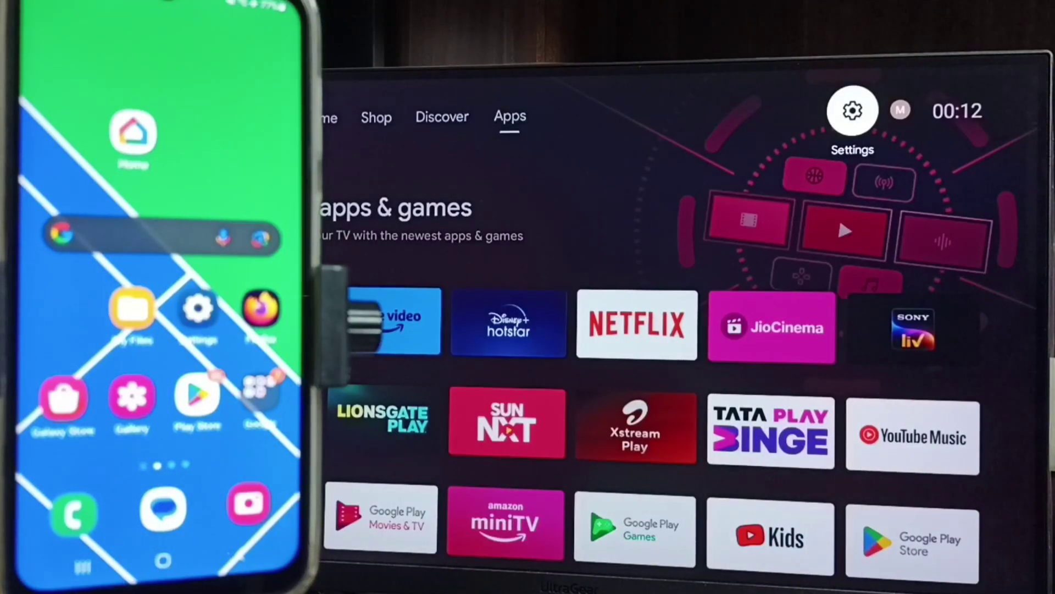
key("Return")
key("Down")
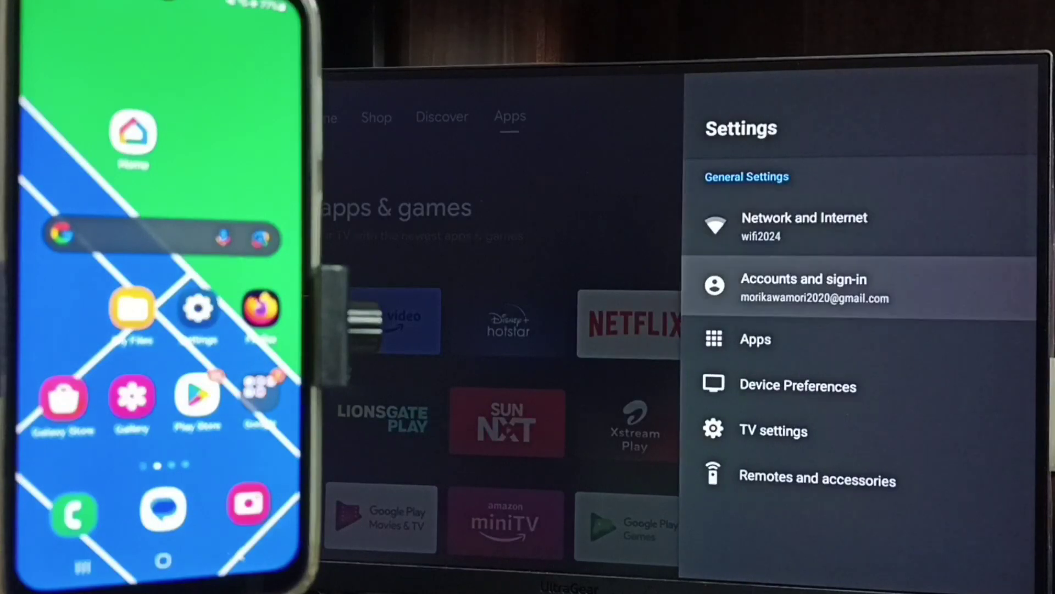
key("Down")
key("Down")
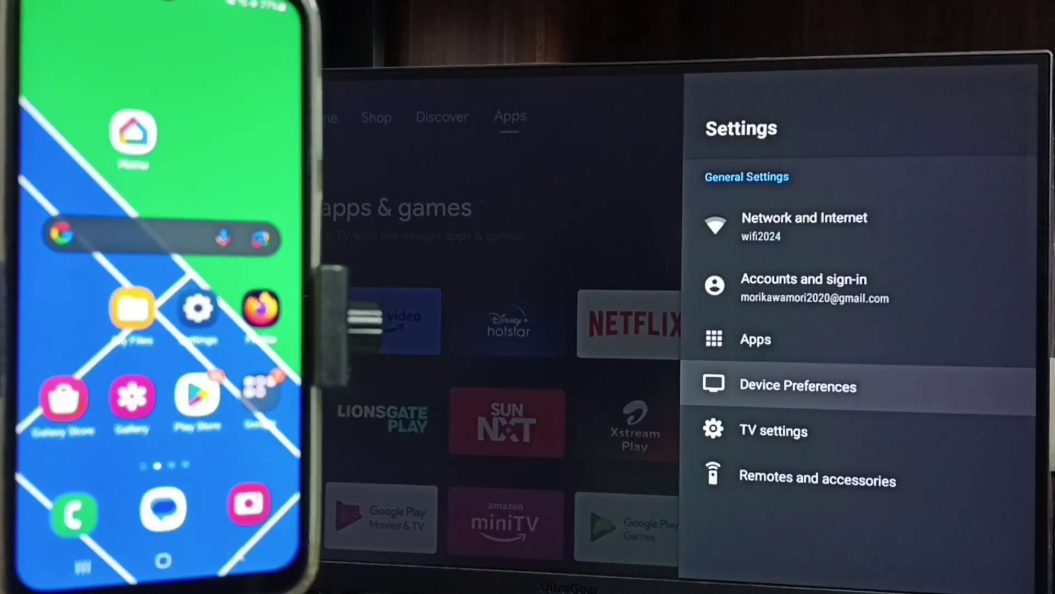
- Find Chromecast built-in under Device Preferences, then exit settings to the home screen
key("Return")
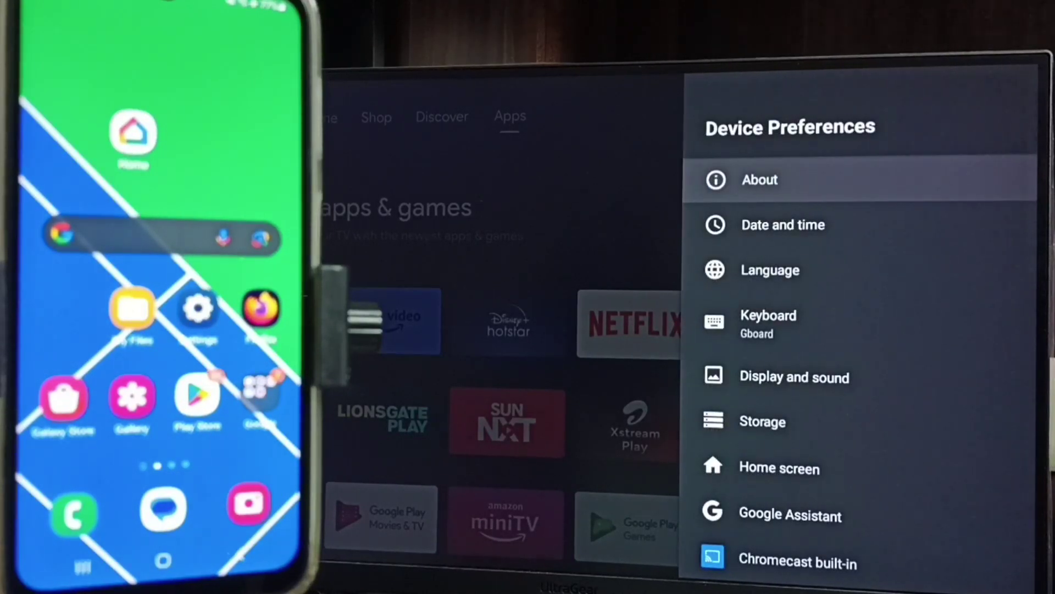
key("Down")
key("Down")
key("Down")
key("Down")
key("Down")
key("Down")
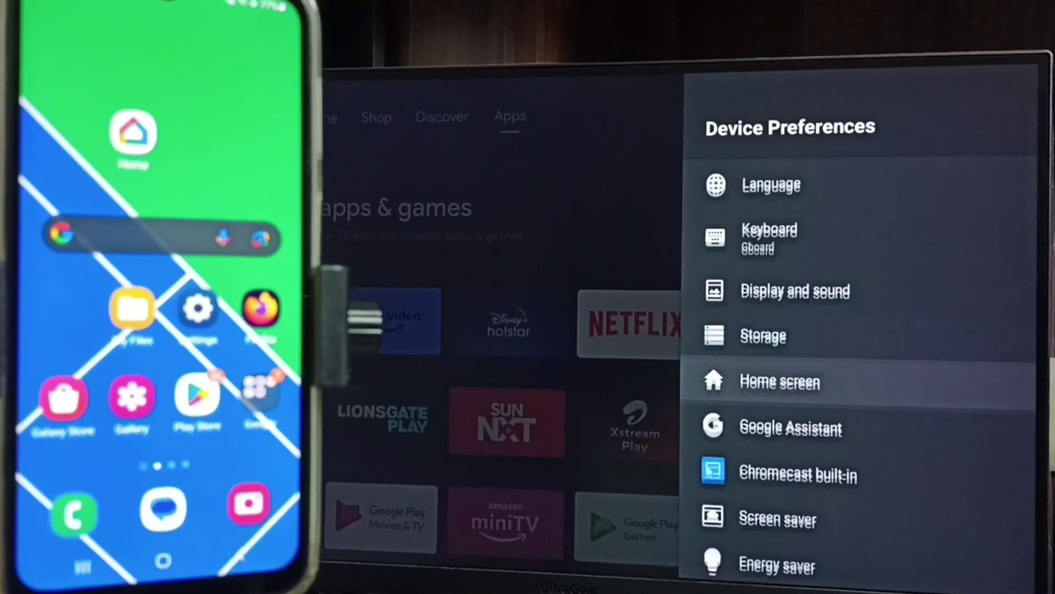
key("Down")
key("Down")
key("Down")
key("Up")
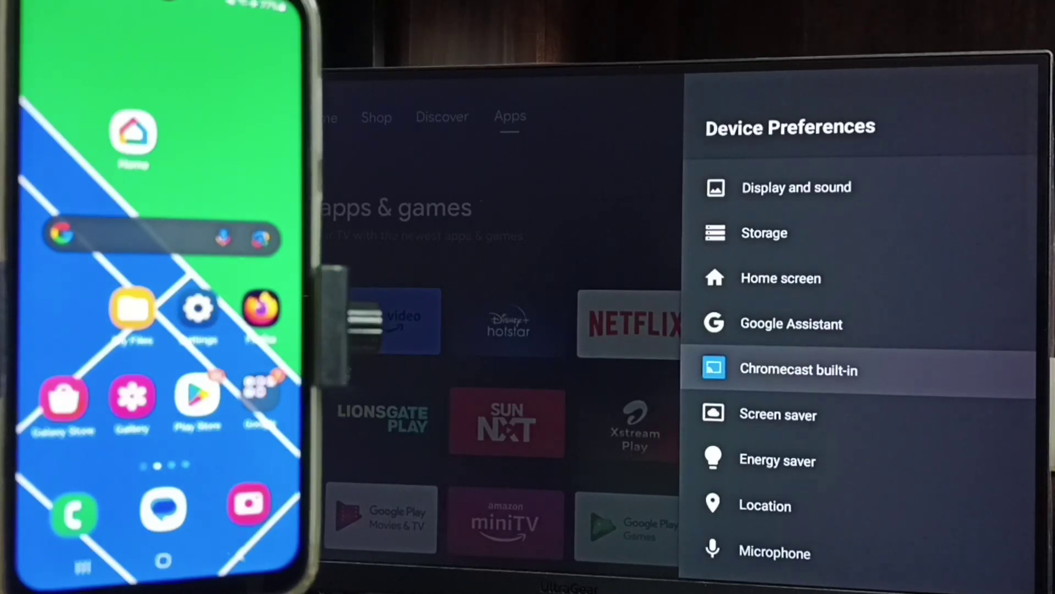
key("Escape")
key("Escape")
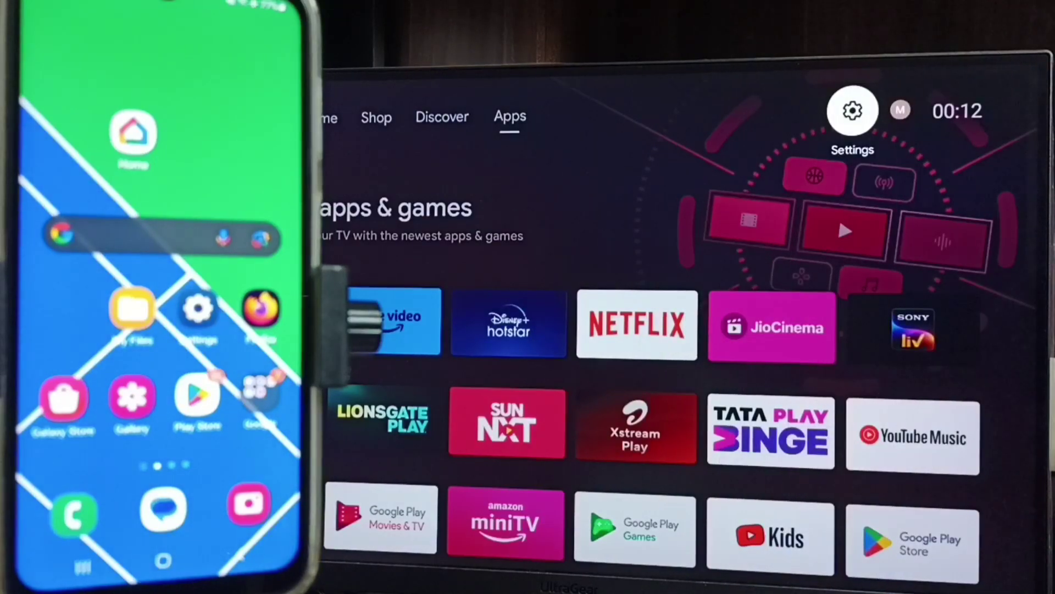
- Go to Settings > Network and Internet and highlight the connected wifi2024 network
key("Return")
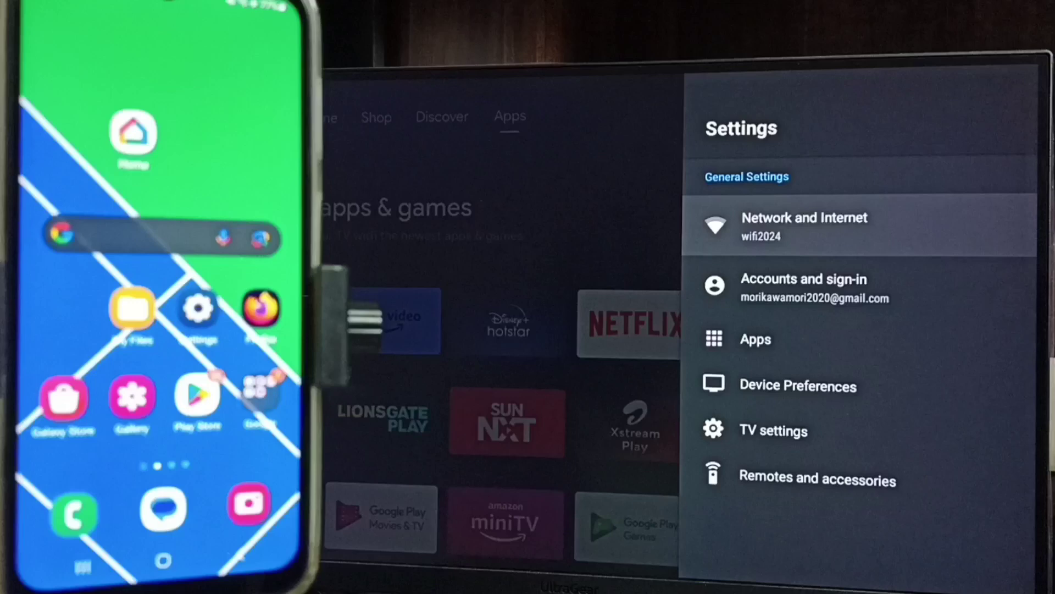
key("Return")
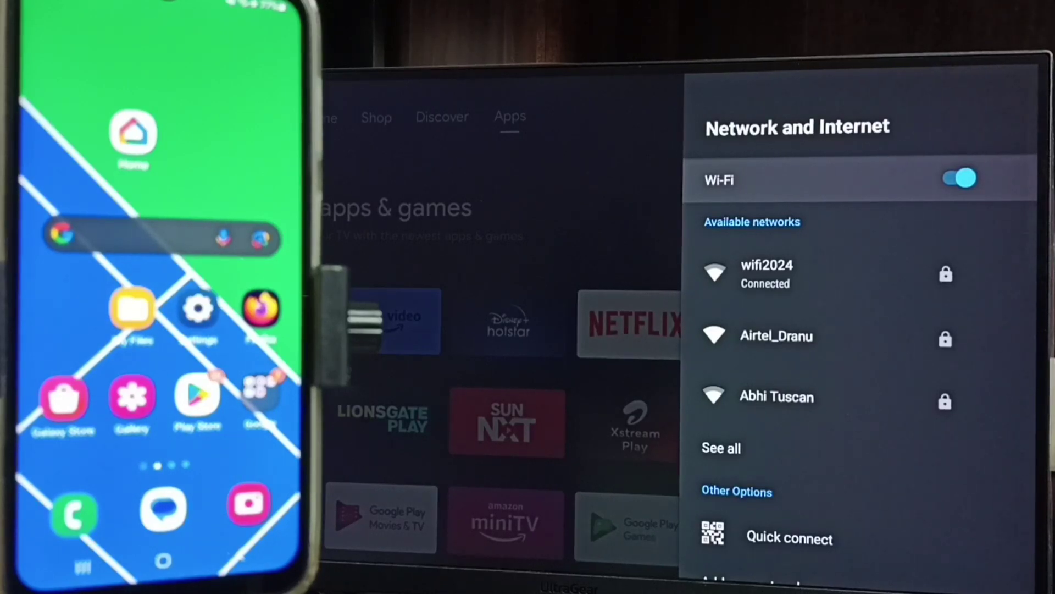
key("Down")
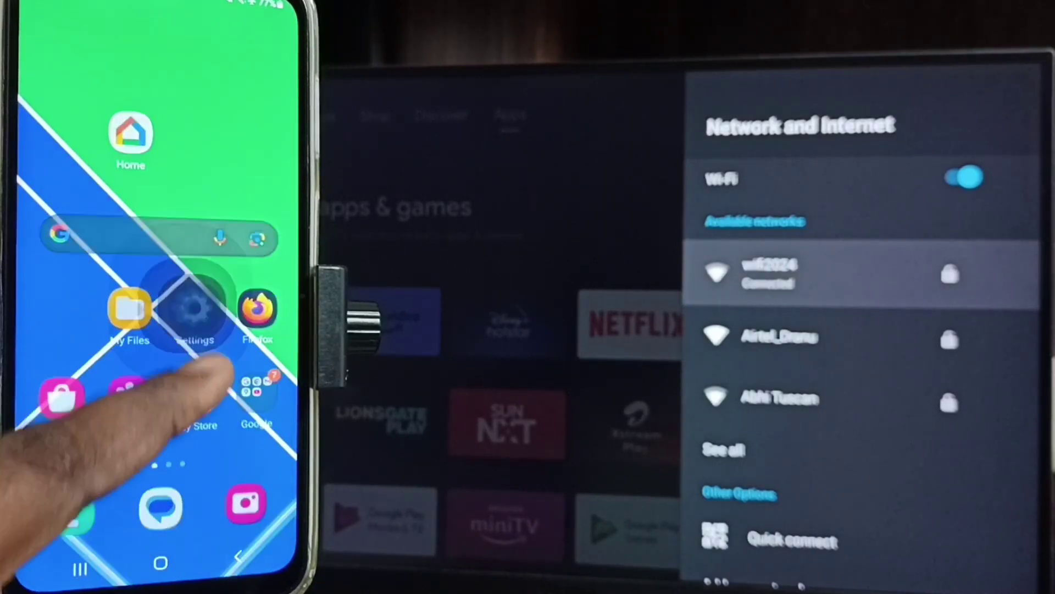
- Confirm the phone's Connections page shows Wi-Fi connected to wifi2024, then go home
left_click(195, 310)
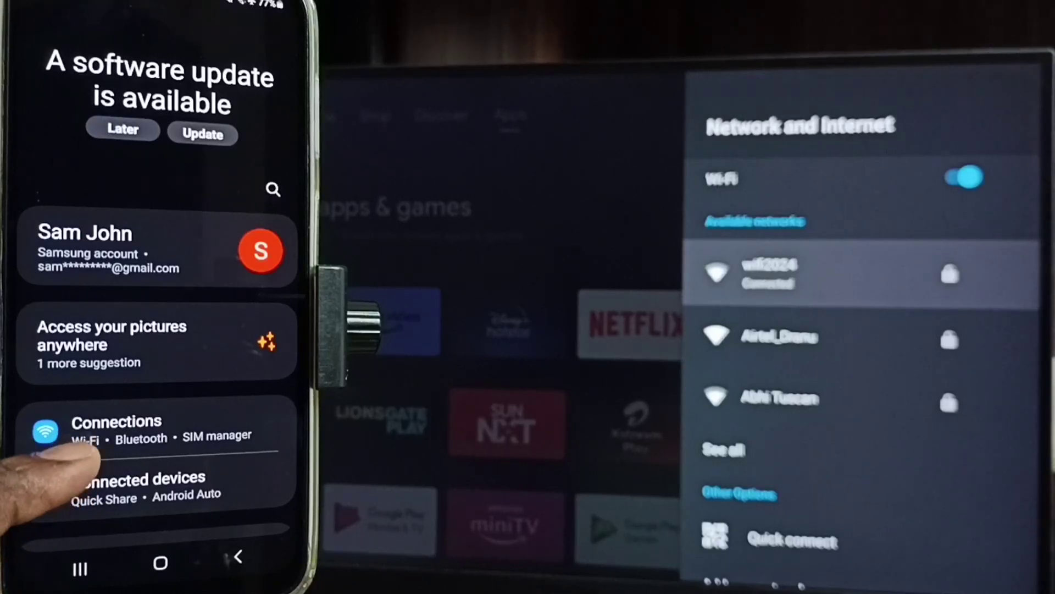
left_click(116, 429)
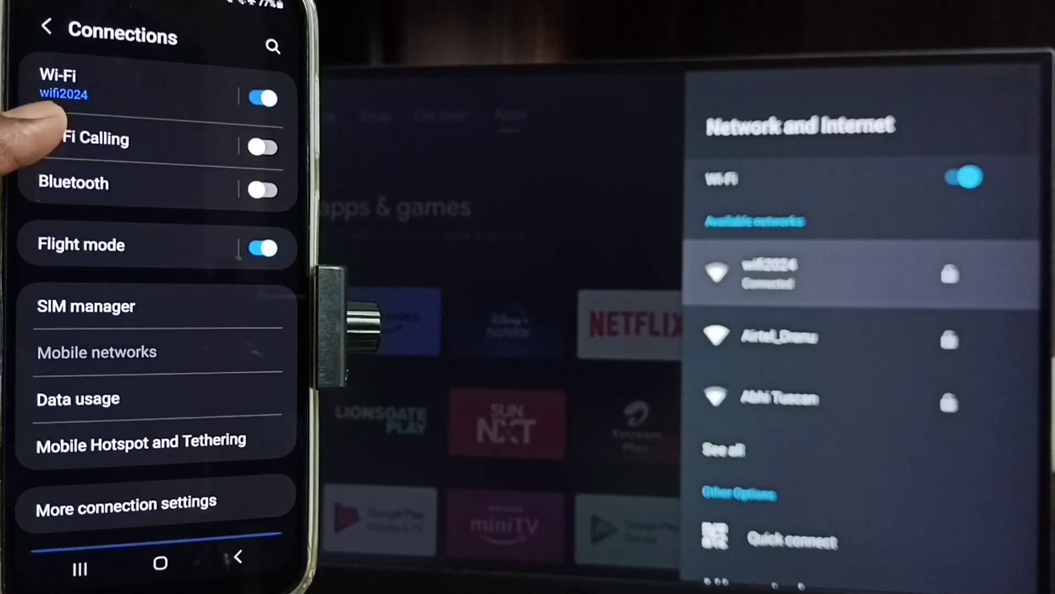
scroll(50, 166, "up", 3)
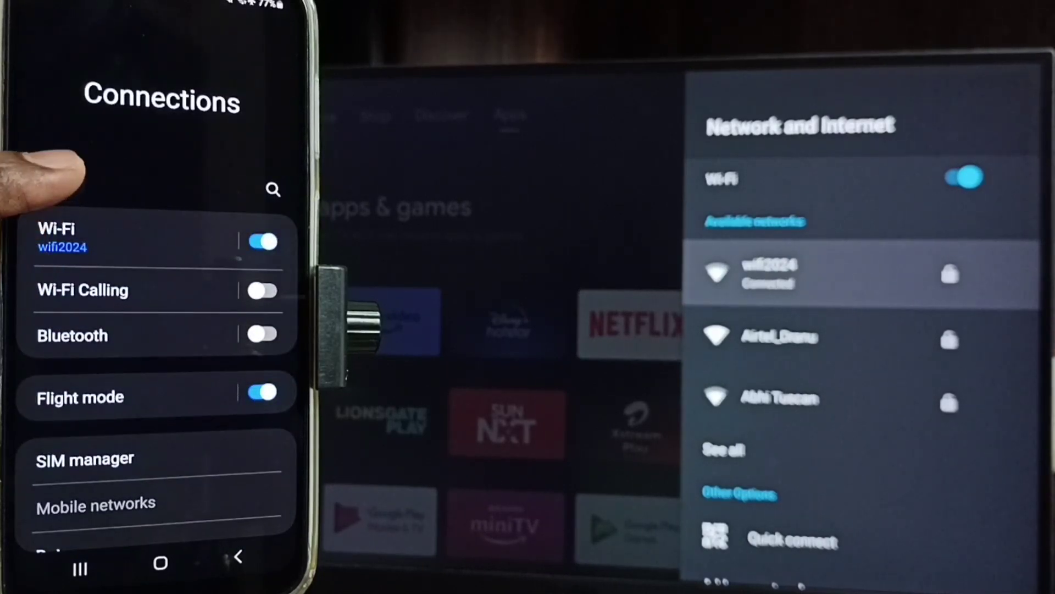
left_click(45, 180)
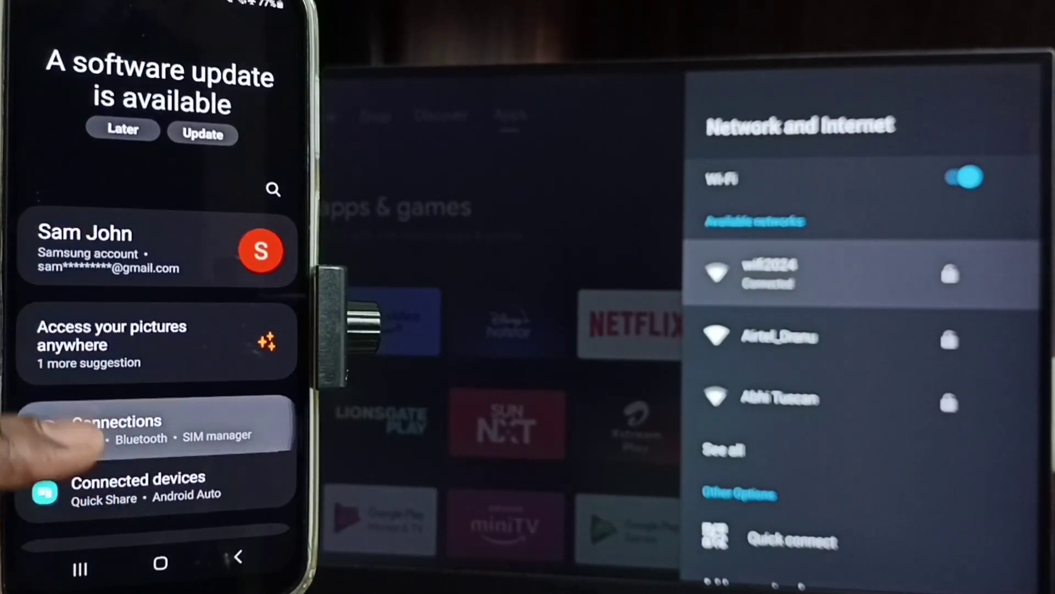
left_click(116, 428)
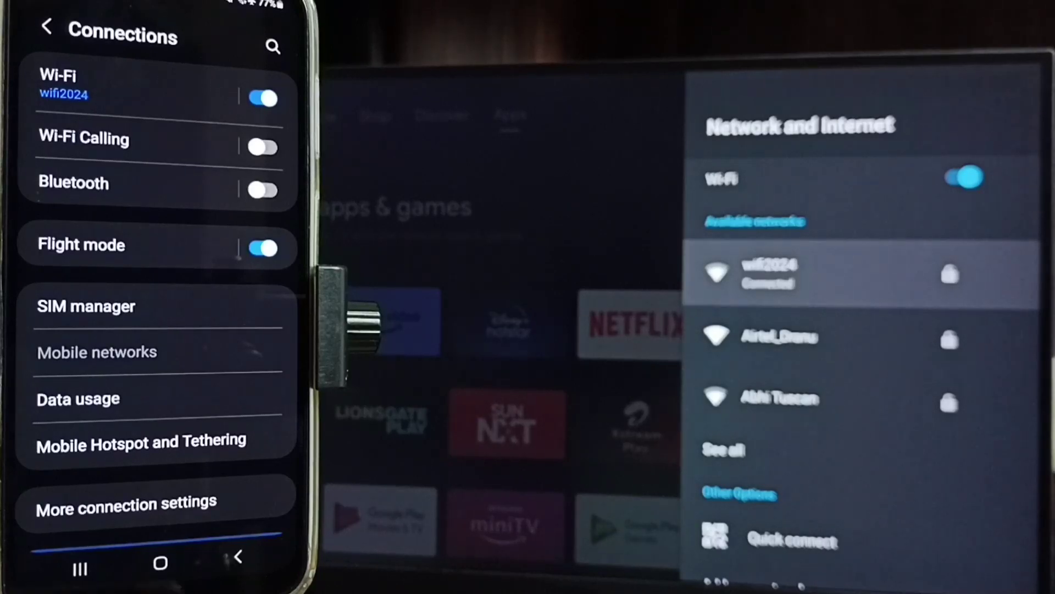
left_click(160, 564)
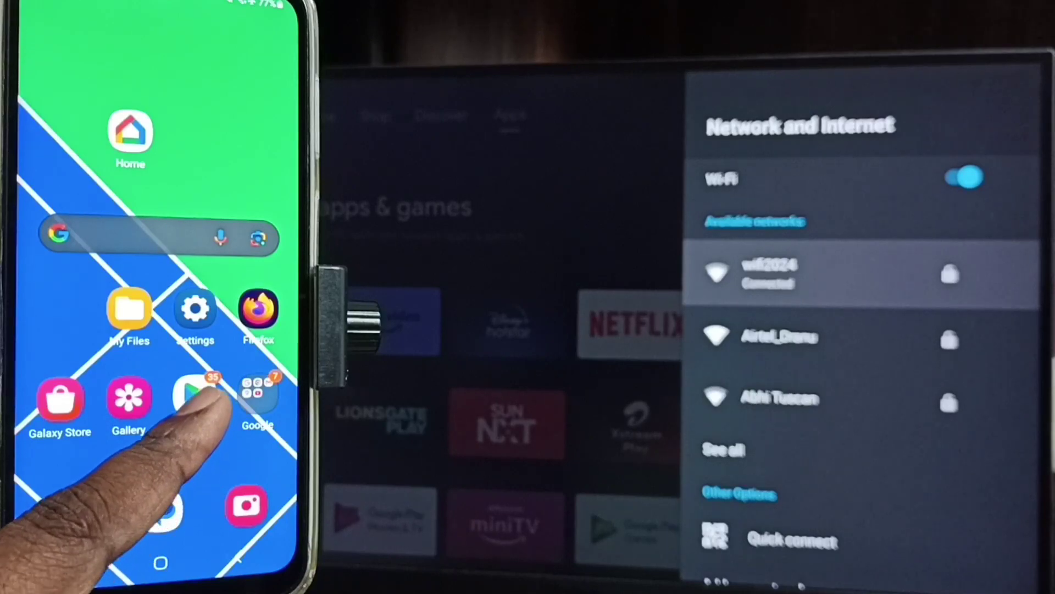
- Launch Google Home from its Play Store listing
left_click(194, 400)
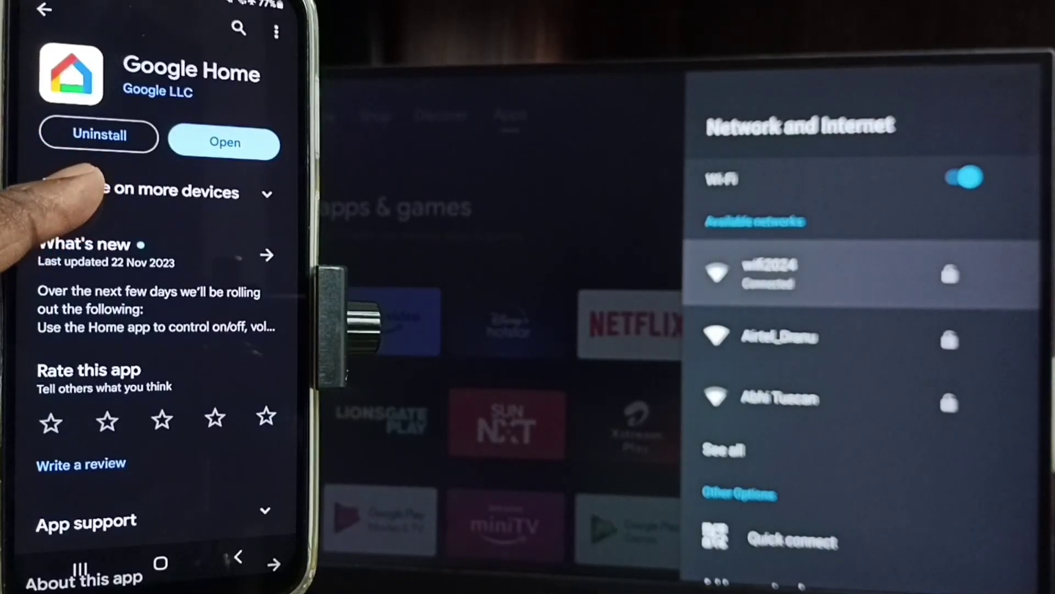
left_click(226, 142)
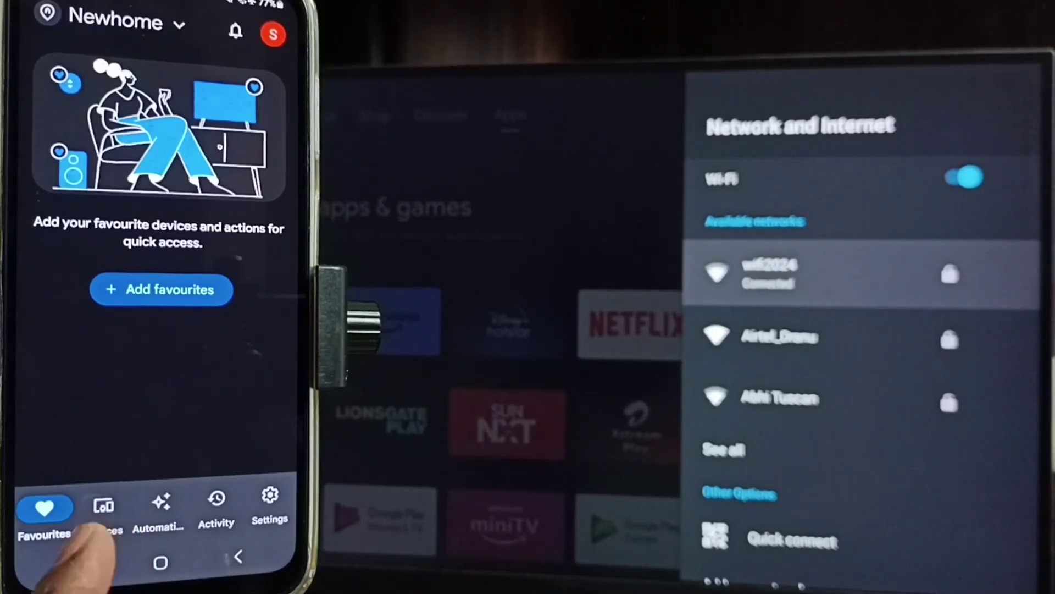
- Cast the phone screen via Devices > Android TV > Cast my screen > Cast screen > Start now
left_click(103, 507)
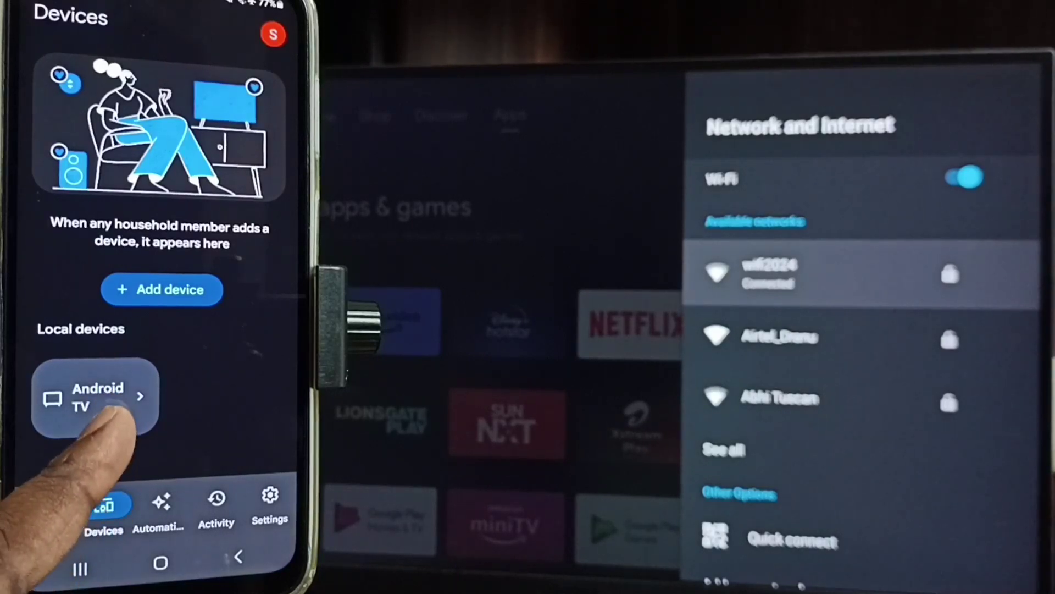
left_click(98, 396)
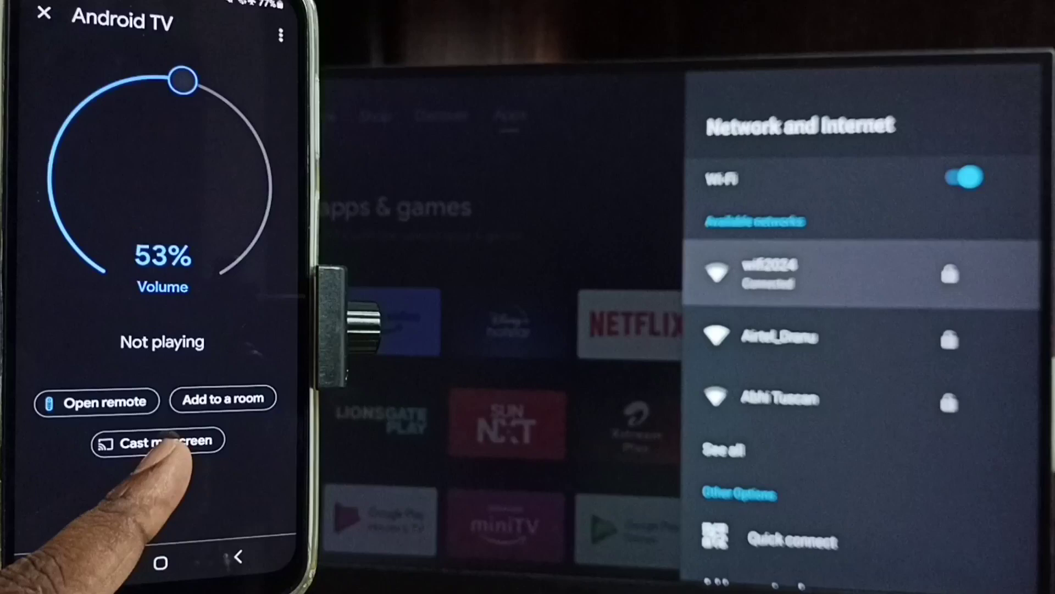
left_click(157, 442)
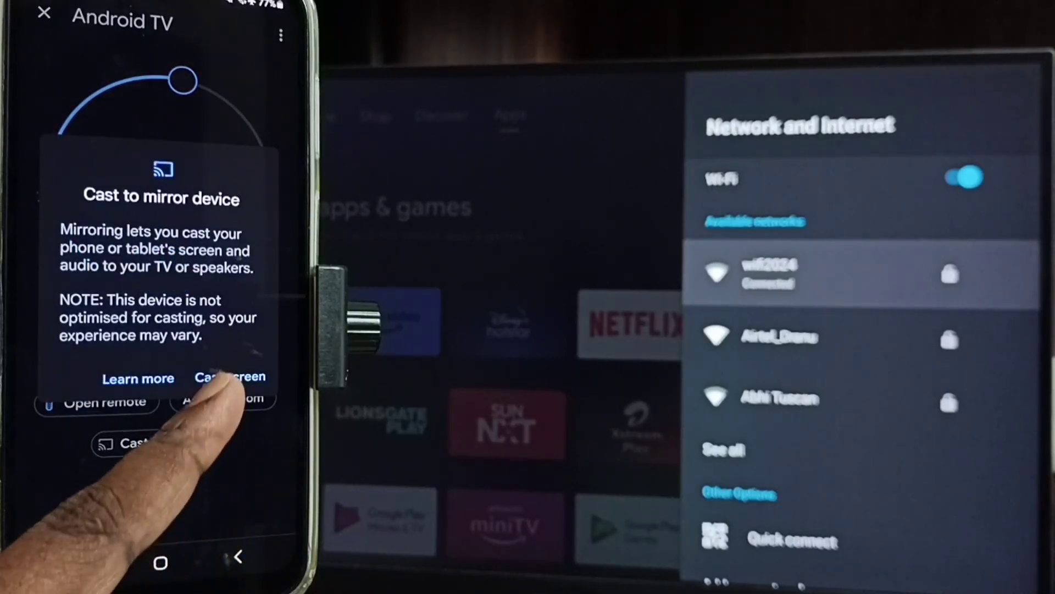
left_click(230, 376)
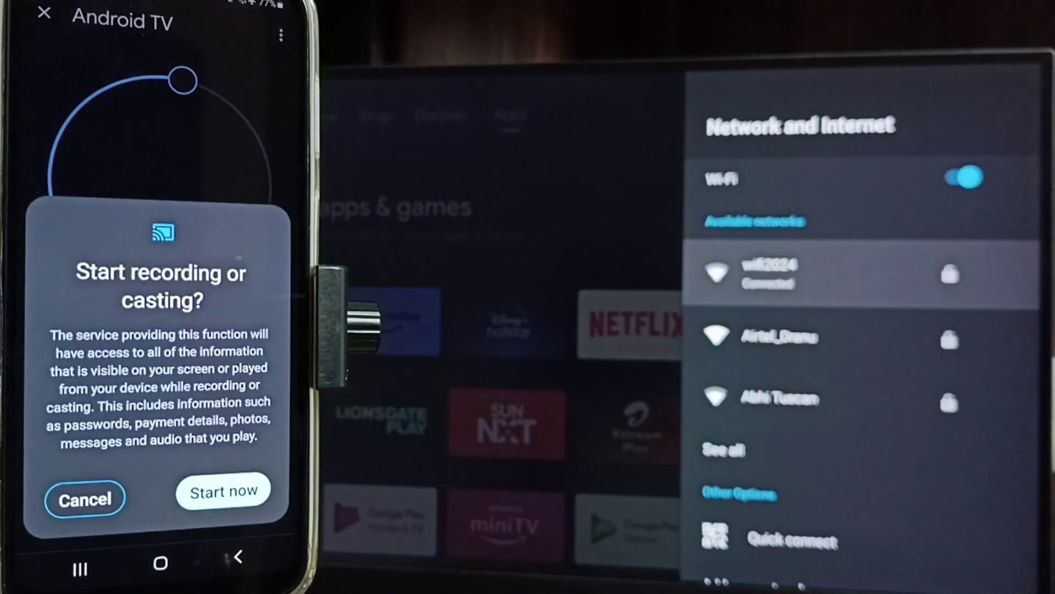
left_click(224, 492)
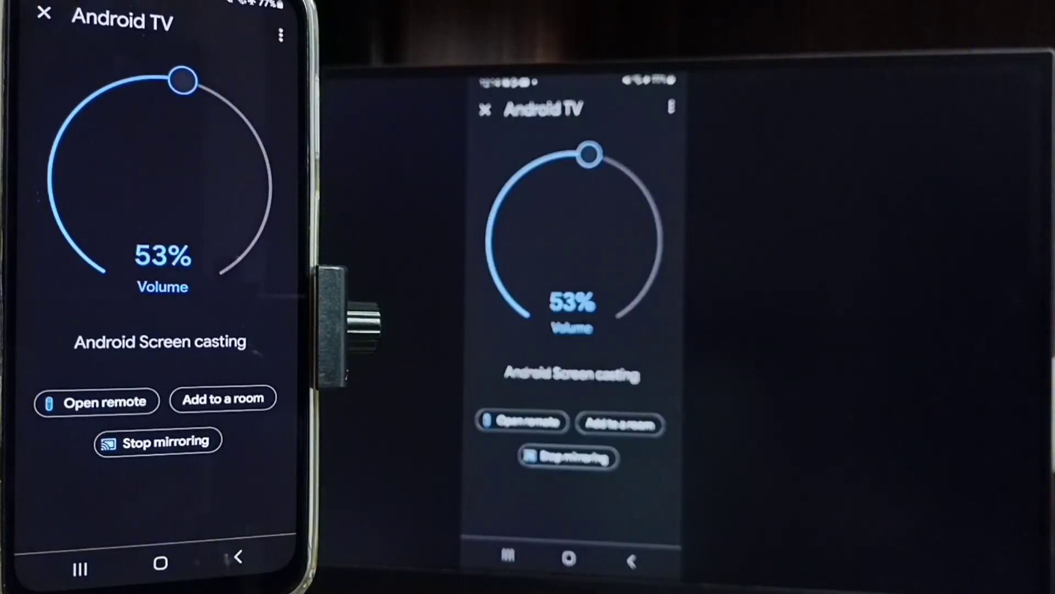
left_click(159, 564)
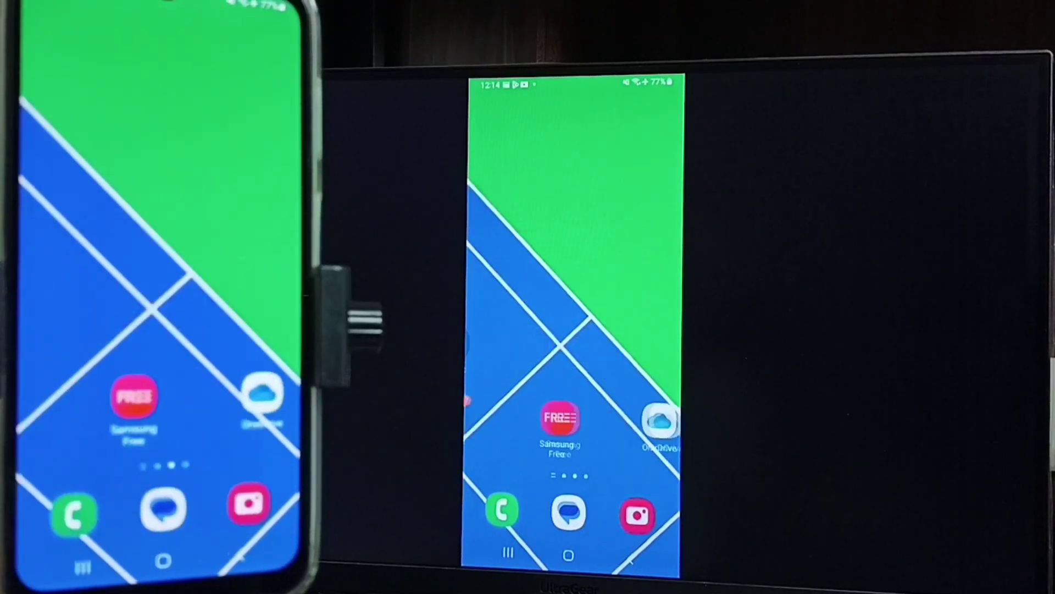
left_click_drag(157, 461, 157, 247)
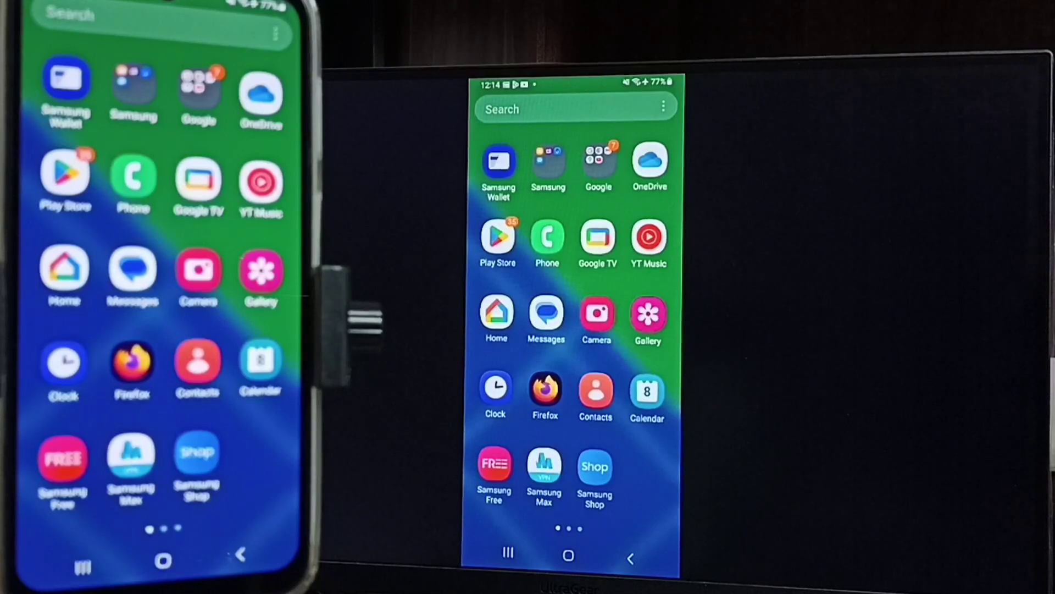
left_click(240, 554)
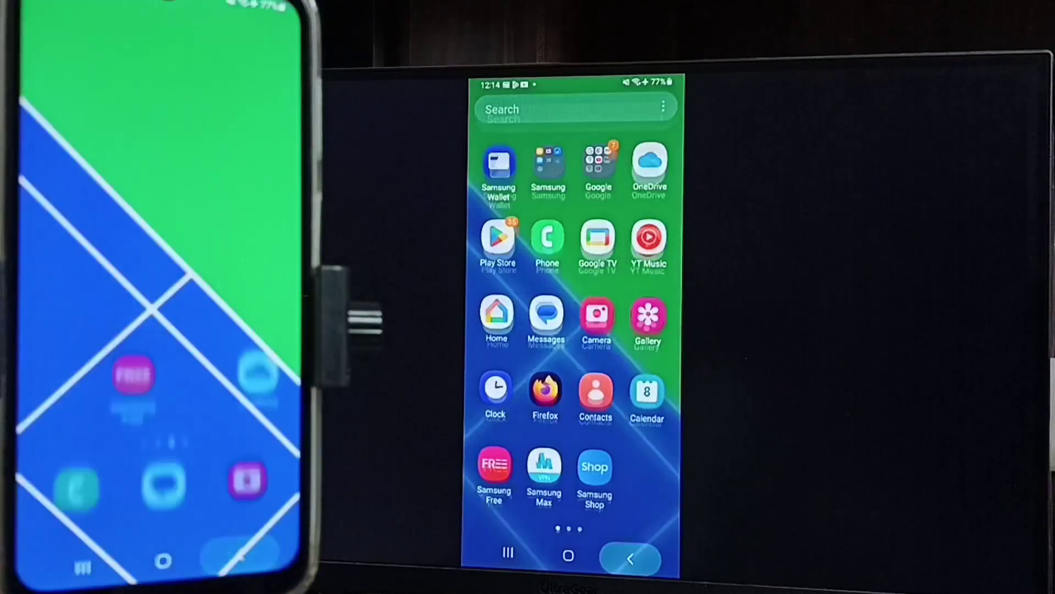
left_click_drag(83, 372, 248, 371)
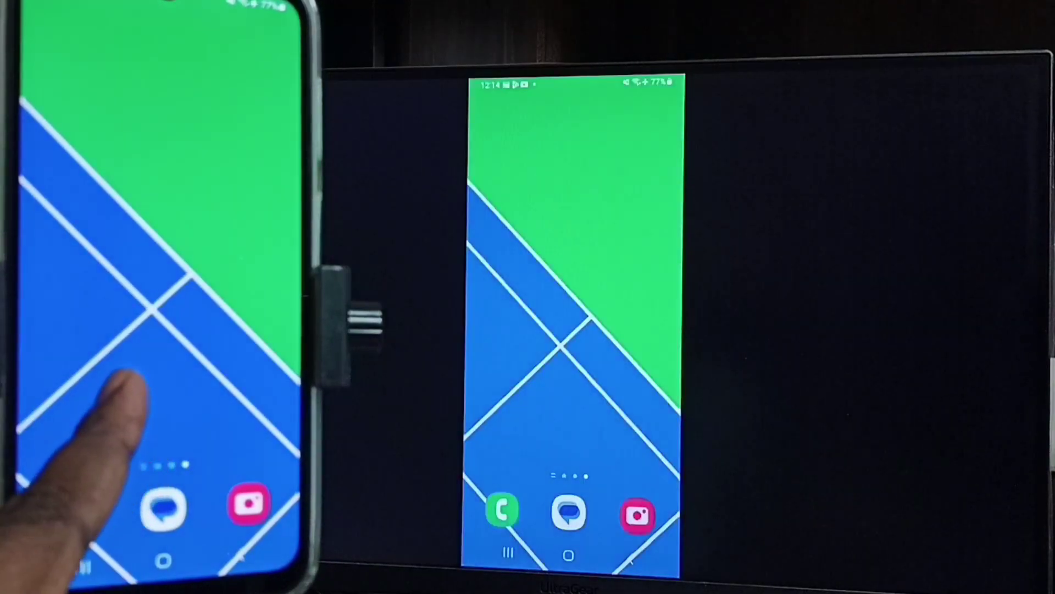
left_click_drag(50, 371, 215, 371)
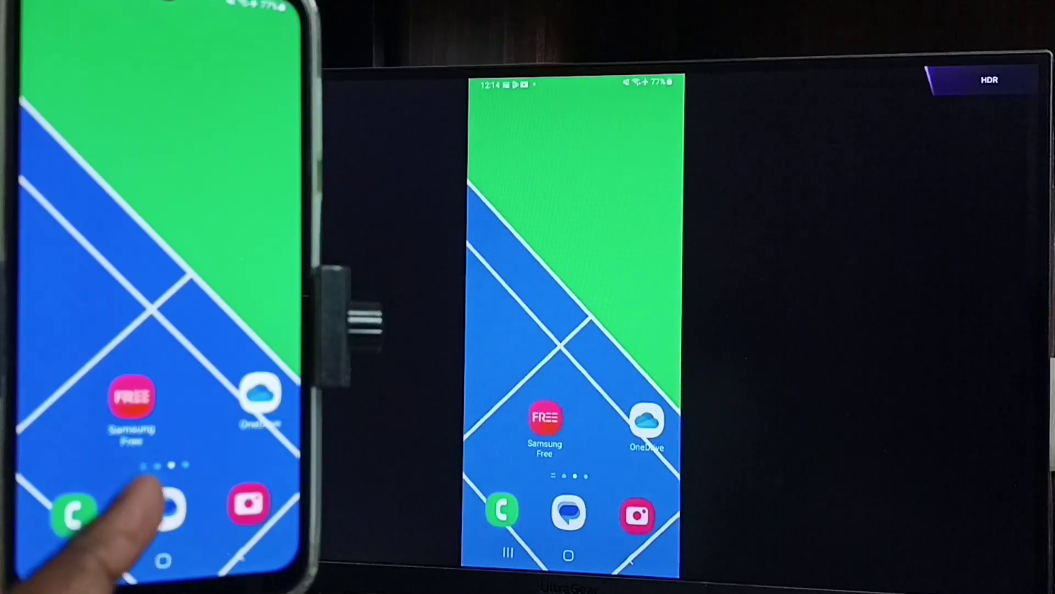
left_click_drag(82, 396, 264, 396)
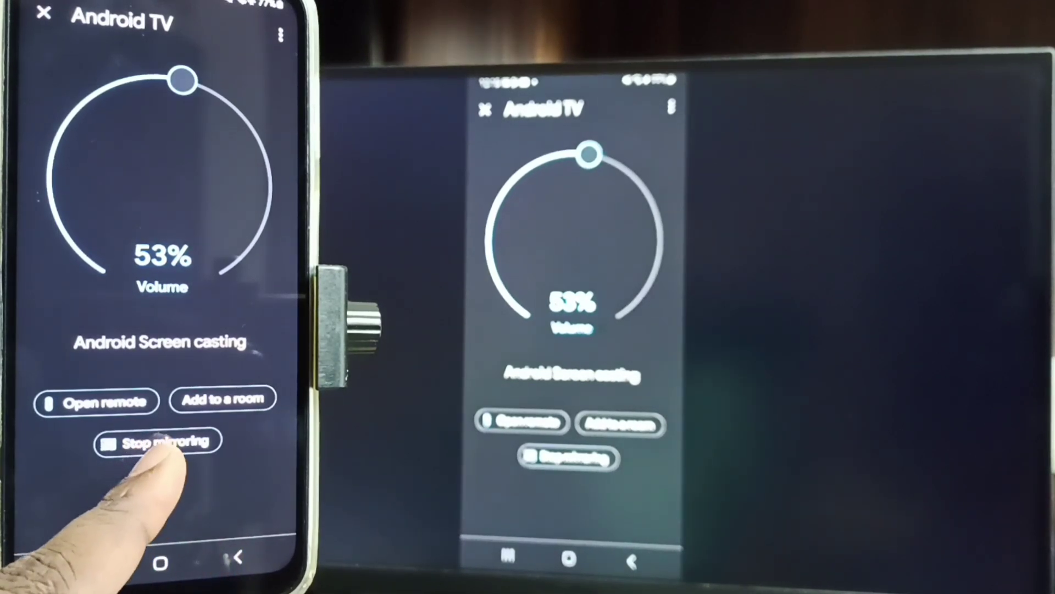
- Choose Stop mirroring on the Android TV device page in Google Home
left_click(152, 443)
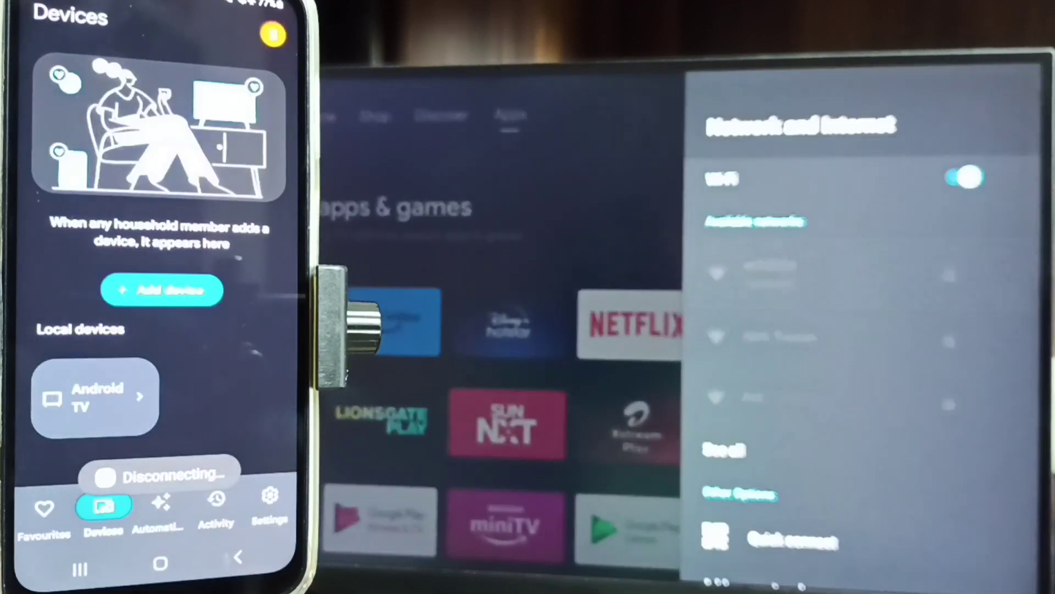